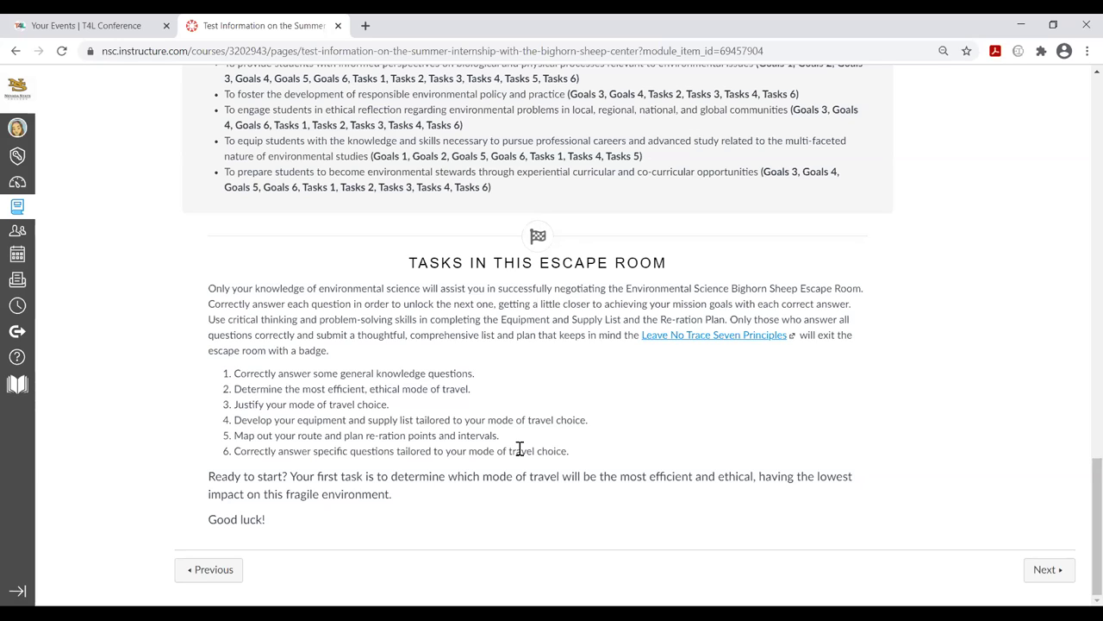
Advance to the next module item, return to the course modules, and review the items in the Test Environmental Escape Room module
{"action": "left_click", "coordinate": [1043, 571]}
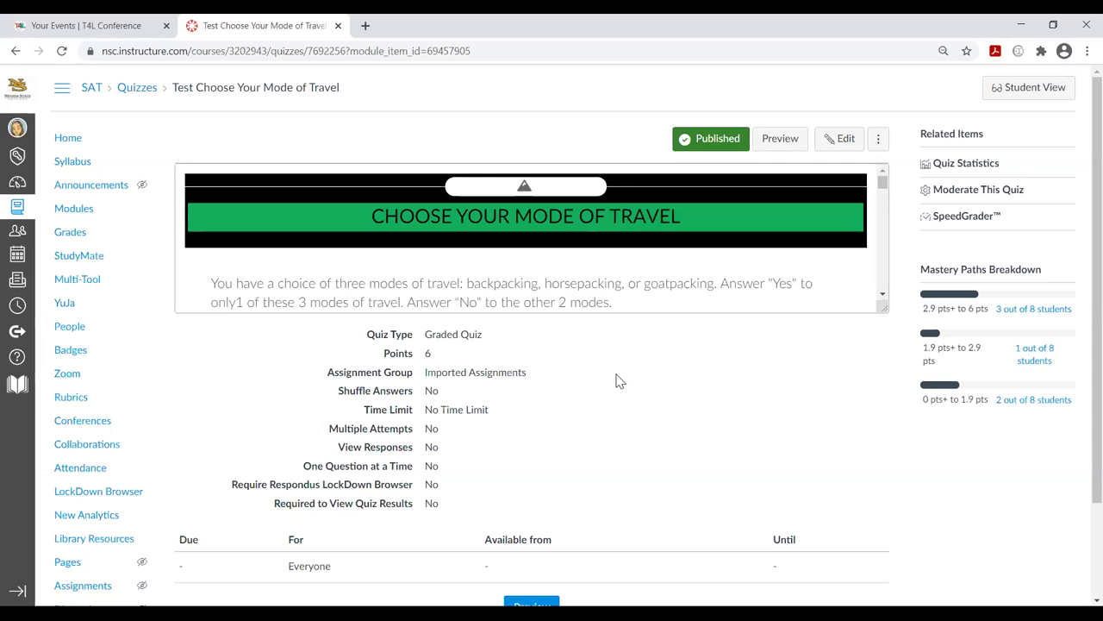
{"action": "left_click", "coordinate": [75, 215]}
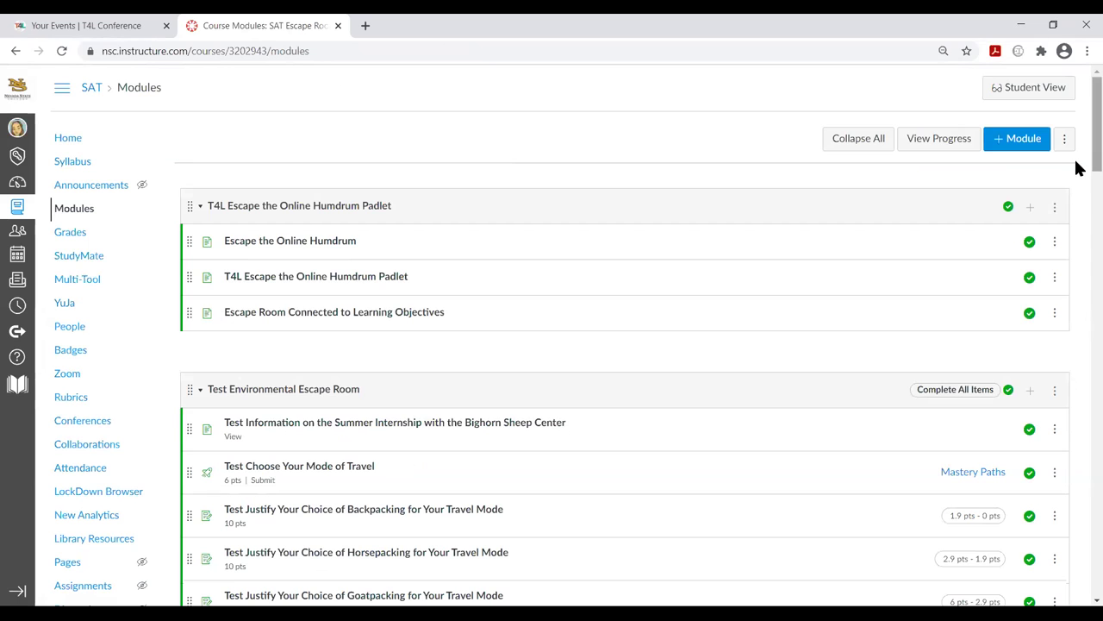
{"action": "scroll", "coordinate": [1078, 198], "scroll_direction": "down", "scroll_amount": 3}
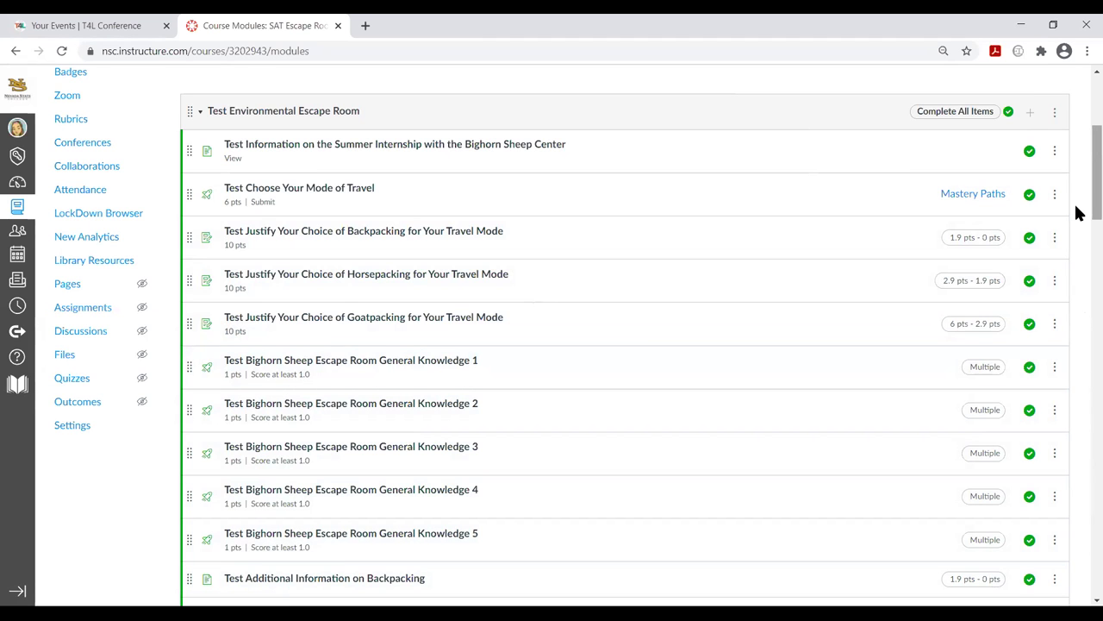
{"action": "left_click_drag", "start_coordinate": [1077, 209], "coordinate": [1078, 281]}
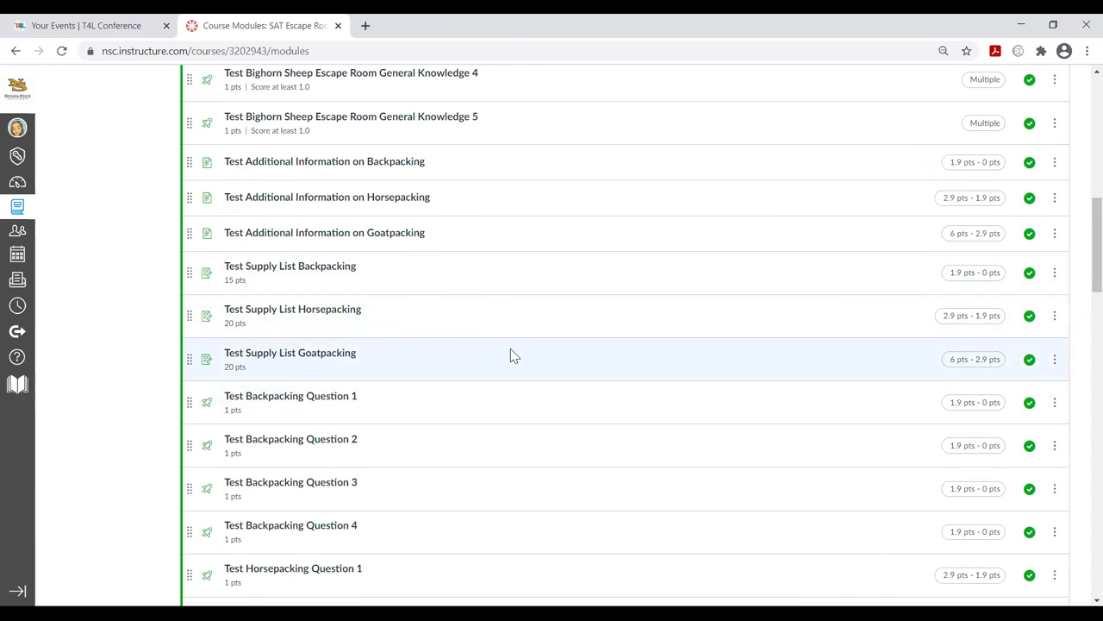
{"action": "scroll", "coordinate": [1076, 283], "scroll_direction": "up", "scroll_amount": 7}
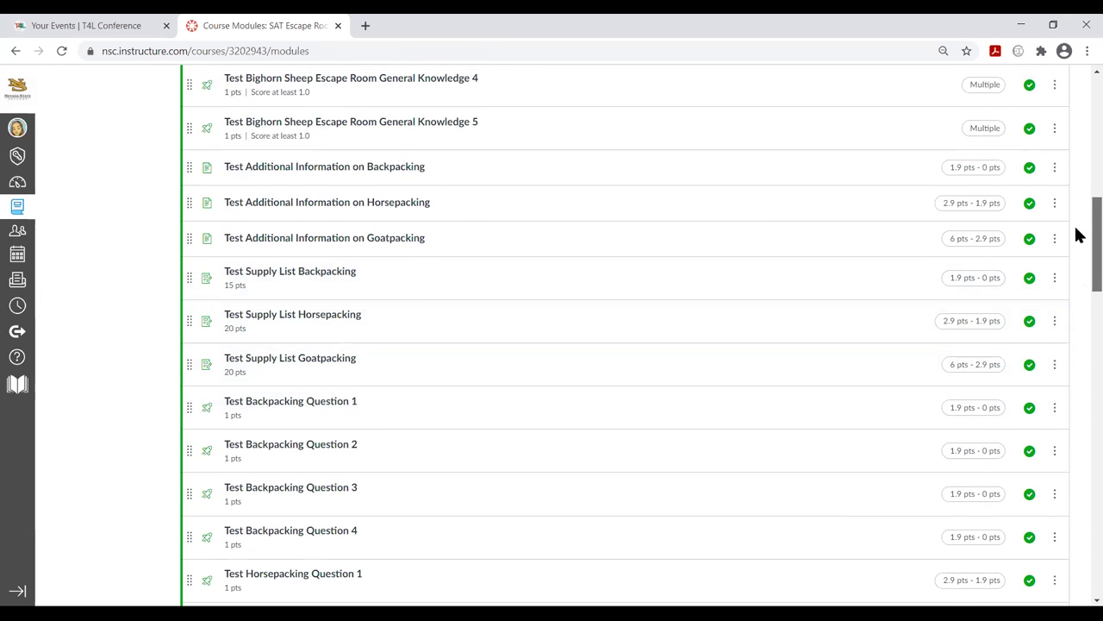
{"action": "scroll", "coordinate": [1076, 173], "scroll_direction": "up", "scroll_amount": 1}
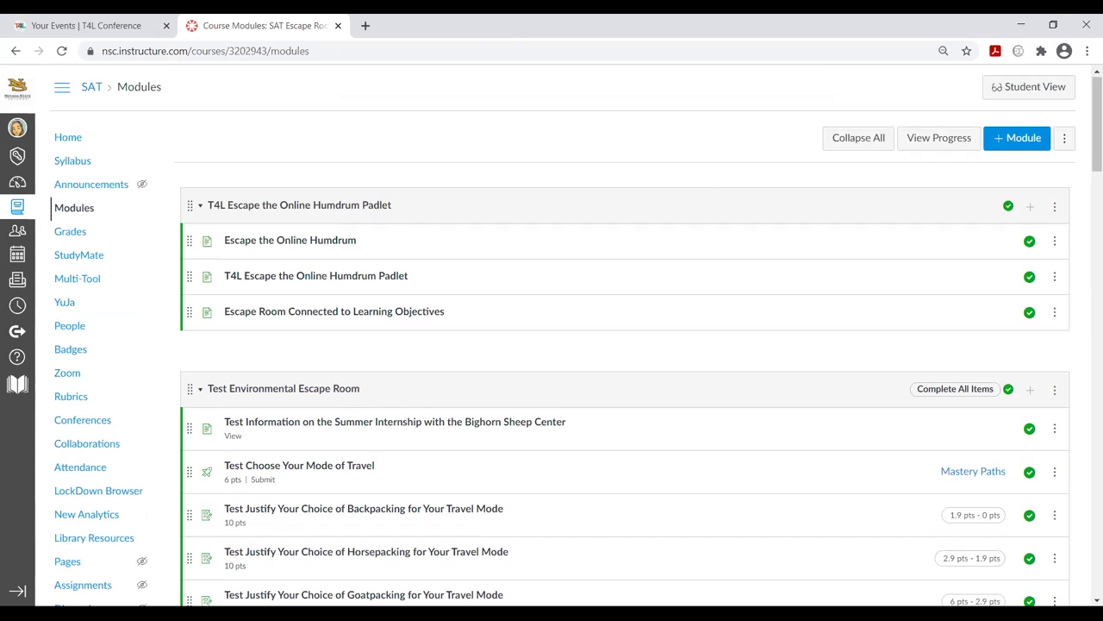
Open the course gradebook and examine student scores across all Test Environmental Escape Room assignments, from the travel-mode quiz to the debriefing
{"action": "left_click", "coordinate": [69, 234]}
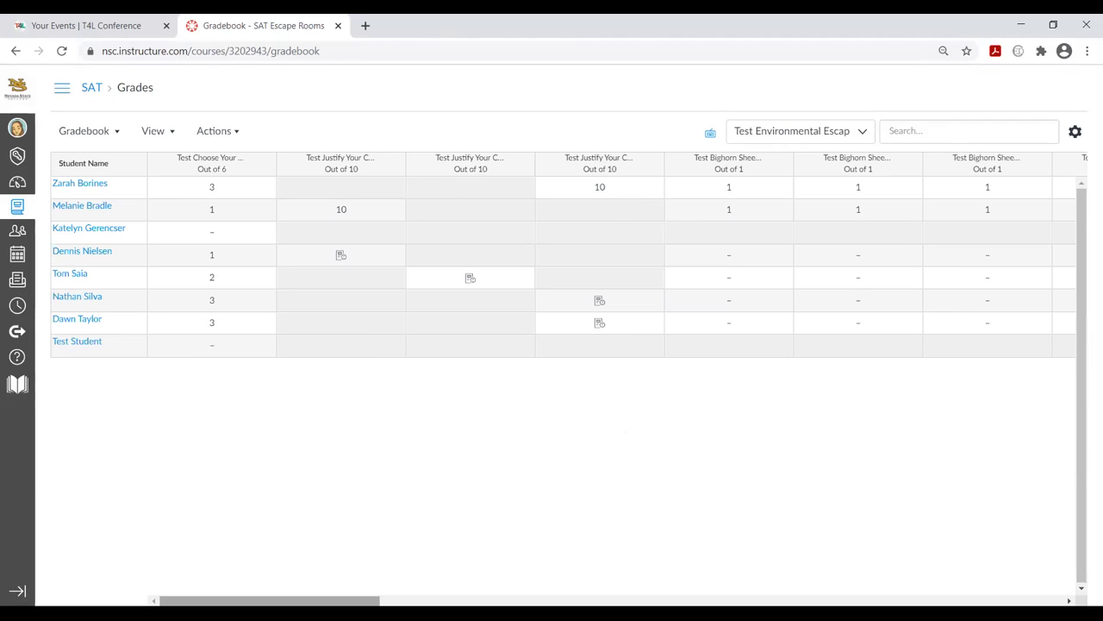
{"action": "scroll", "coordinate": [148, 278], "scroll_direction": "right", "scroll_amount": 5}
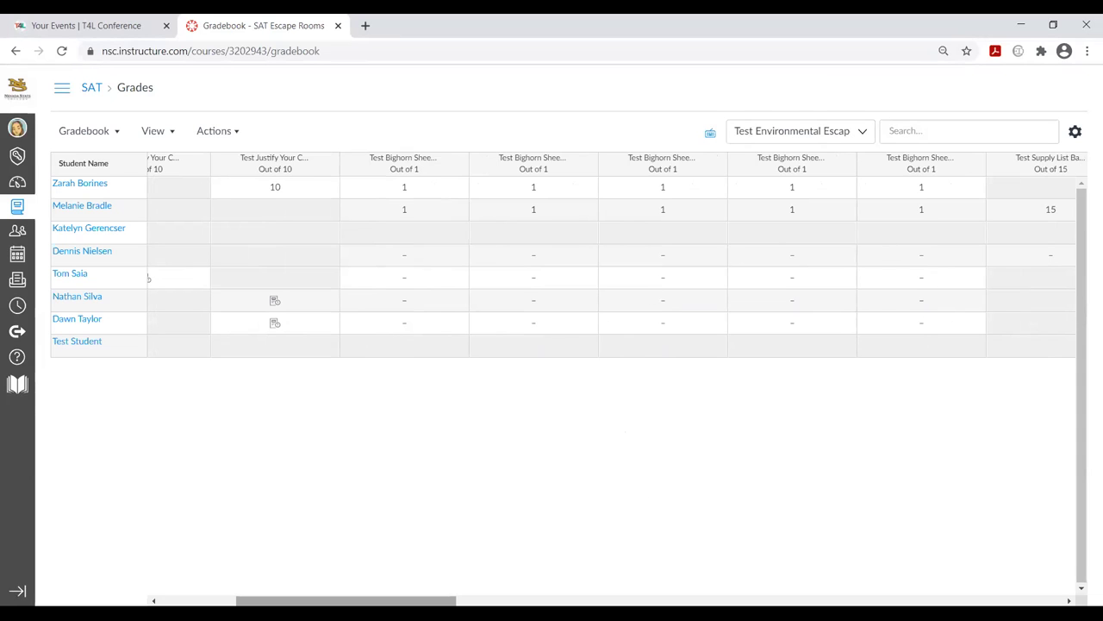
{"action": "scroll", "coordinate": [612, 379], "scroll_direction": "right", "scroll_amount": 9}
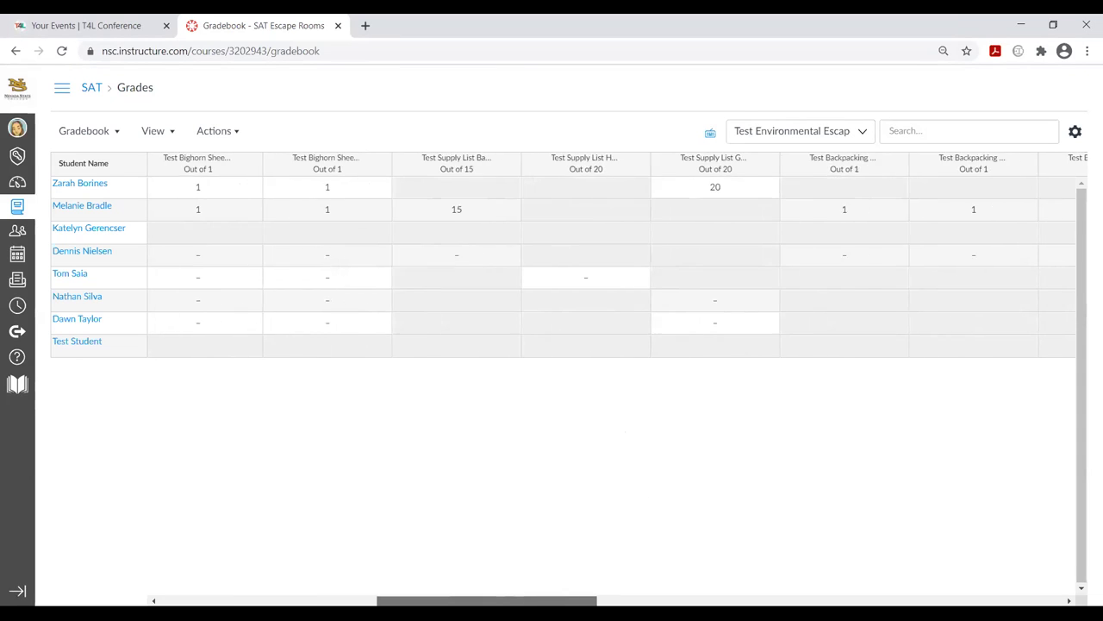
{"action": "scroll", "coordinate": [612, 379], "scroll_direction": "right", "scroll_amount": 3}
{"action": "scroll", "coordinate": [612, 379], "scroll_direction": "right", "scroll_amount": 5}
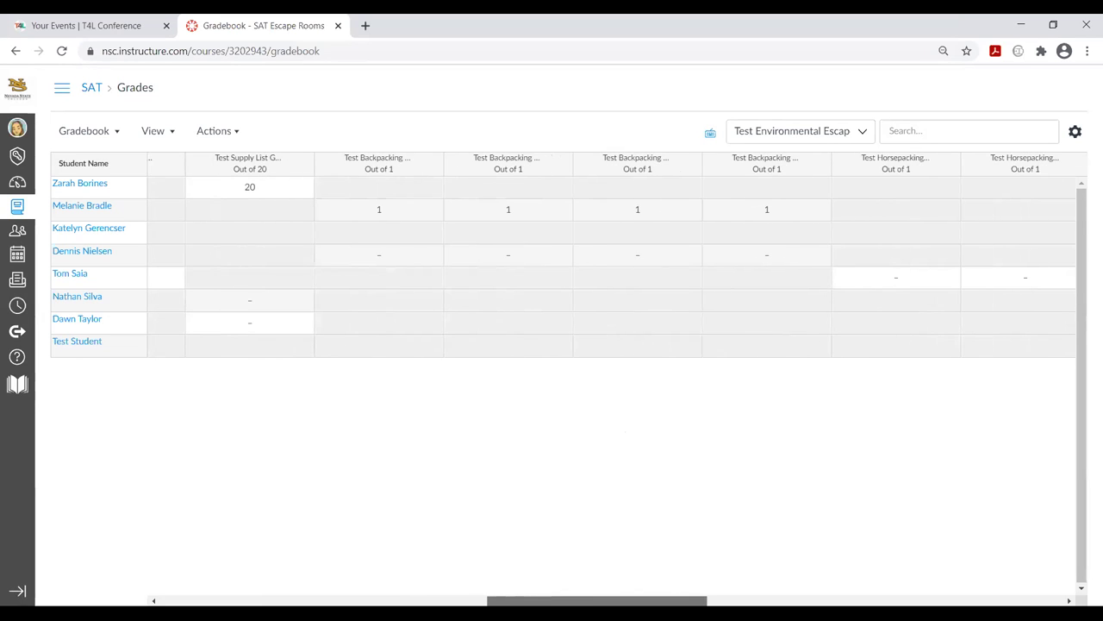
{"action": "scroll", "coordinate": [611, 380], "scroll_direction": "right", "scroll_amount": 1}
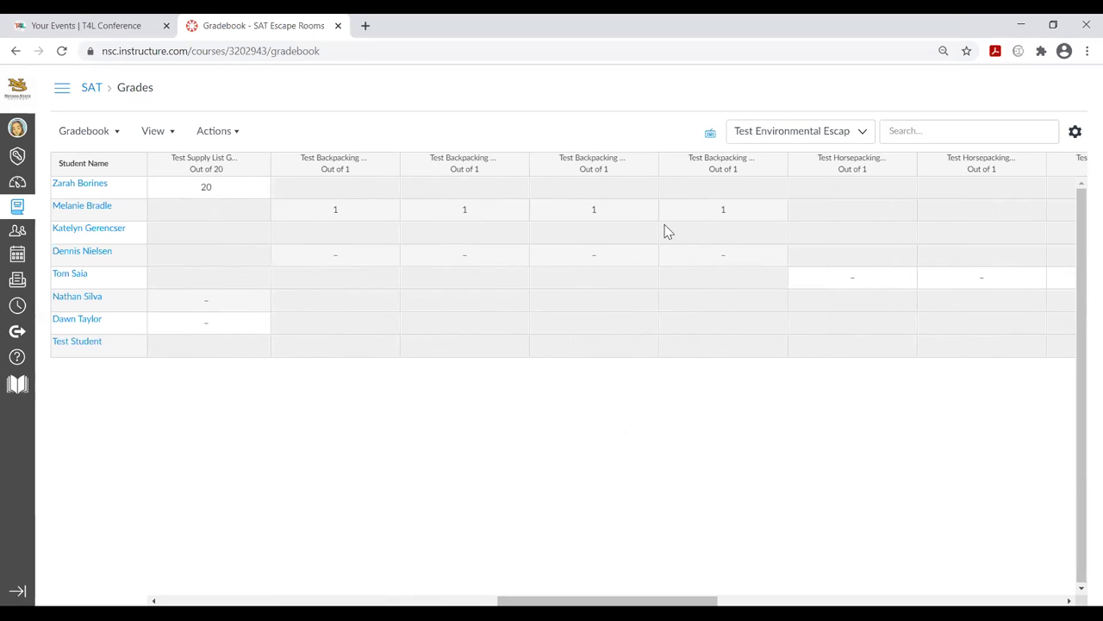
{"action": "scroll", "coordinate": [612, 379], "scroll_direction": "right", "scroll_amount": 10}
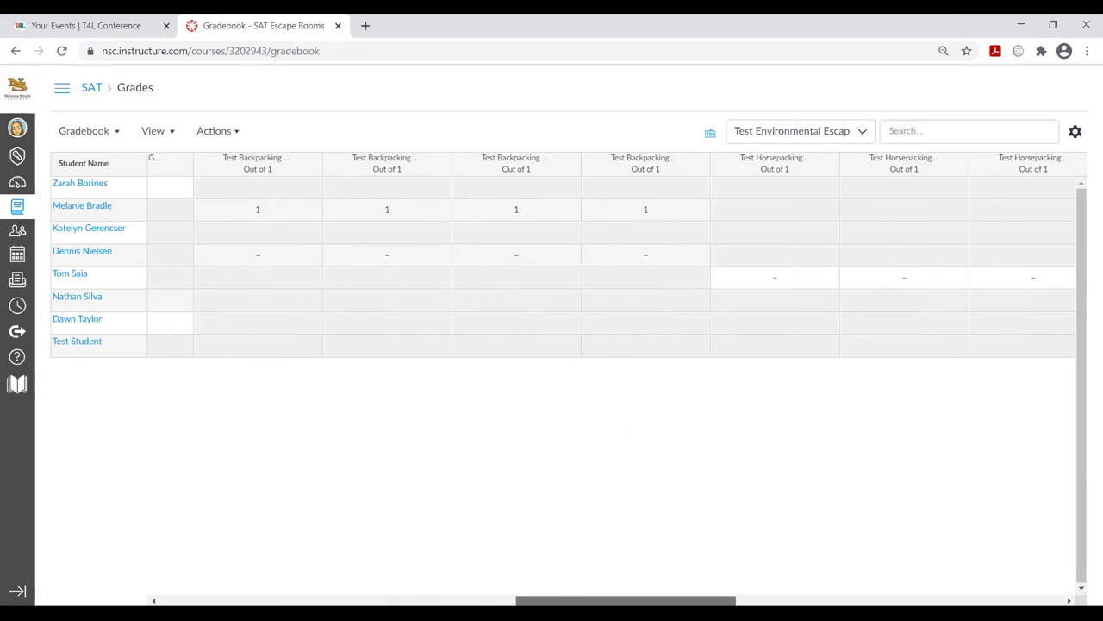
{"action": "scroll", "coordinate": [612, 379], "scroll_direction": "right", "scroll_amount": 8}
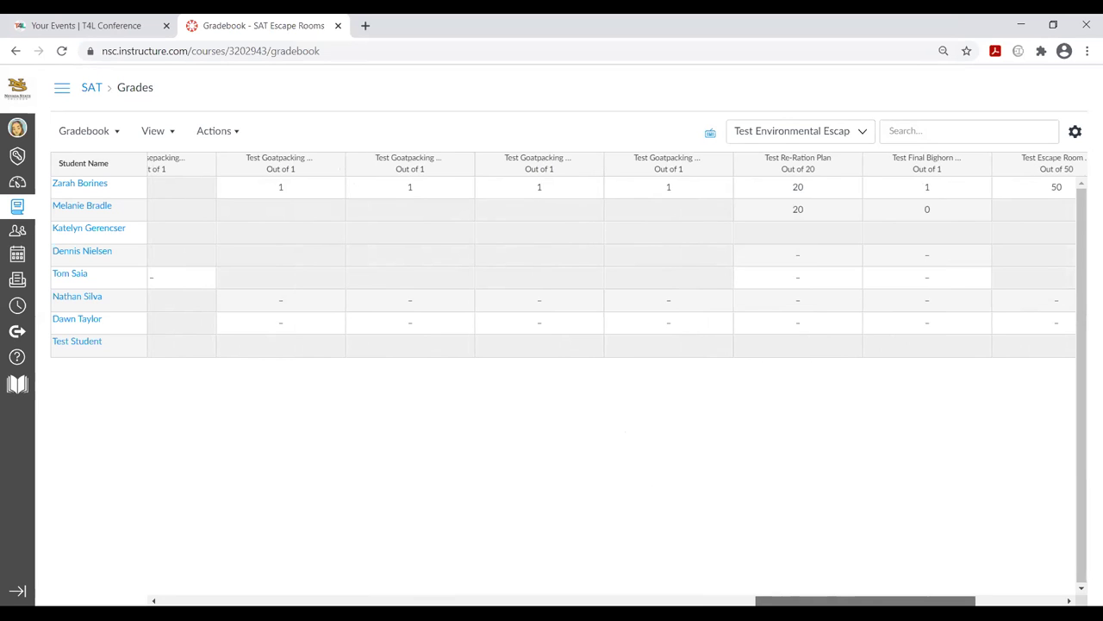
{"action": "scroll", "coordinate": [611, 379], "scroll_direction": "left", "scroll_amount": 3}
{"action": "left_click_drag", "start_coordinate": [895, 597], "coordinate": [331, 597]}
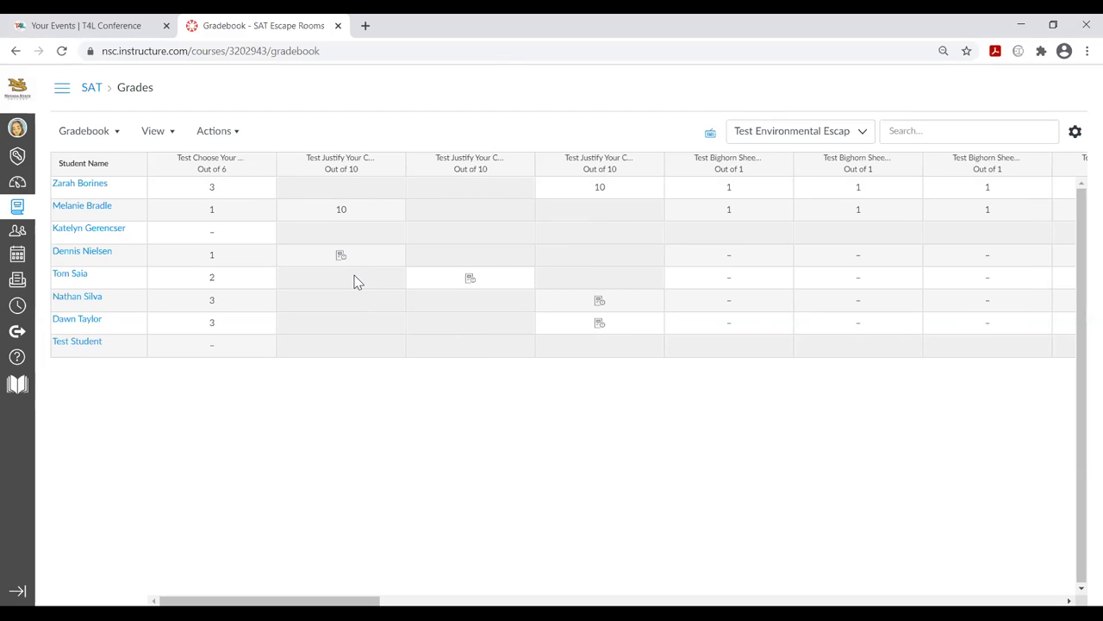
Go back to the course modules and examine the point ranges assigned to the Test Environmental Escape Room items
{"action": "left_click", "coordinate": [63, 89]}
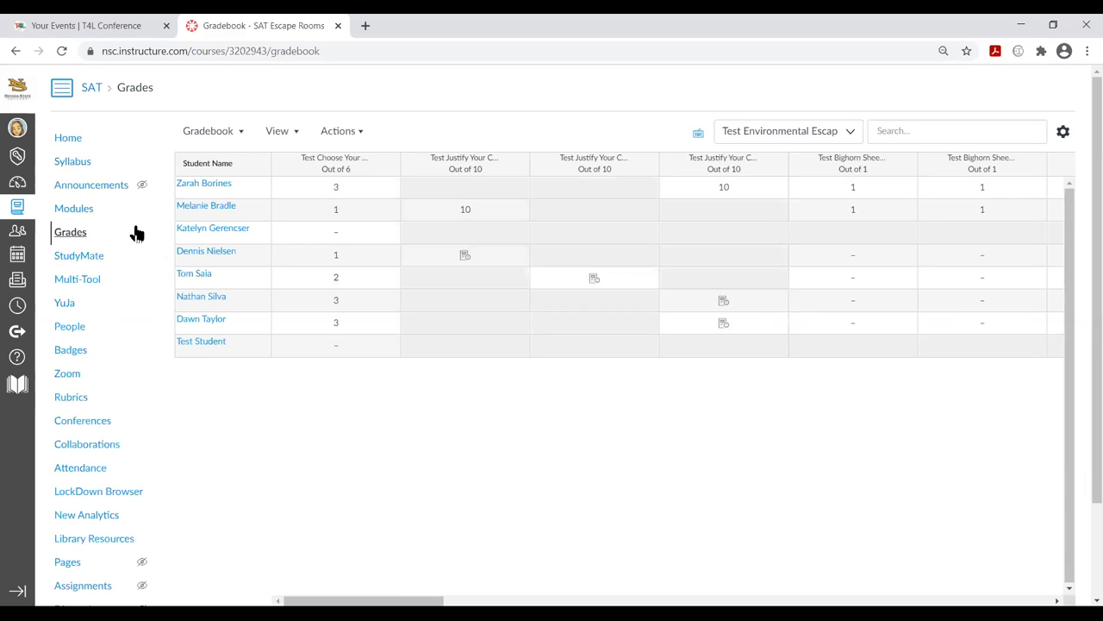
{"action": "left_click", "coordinate": [74, 209]}
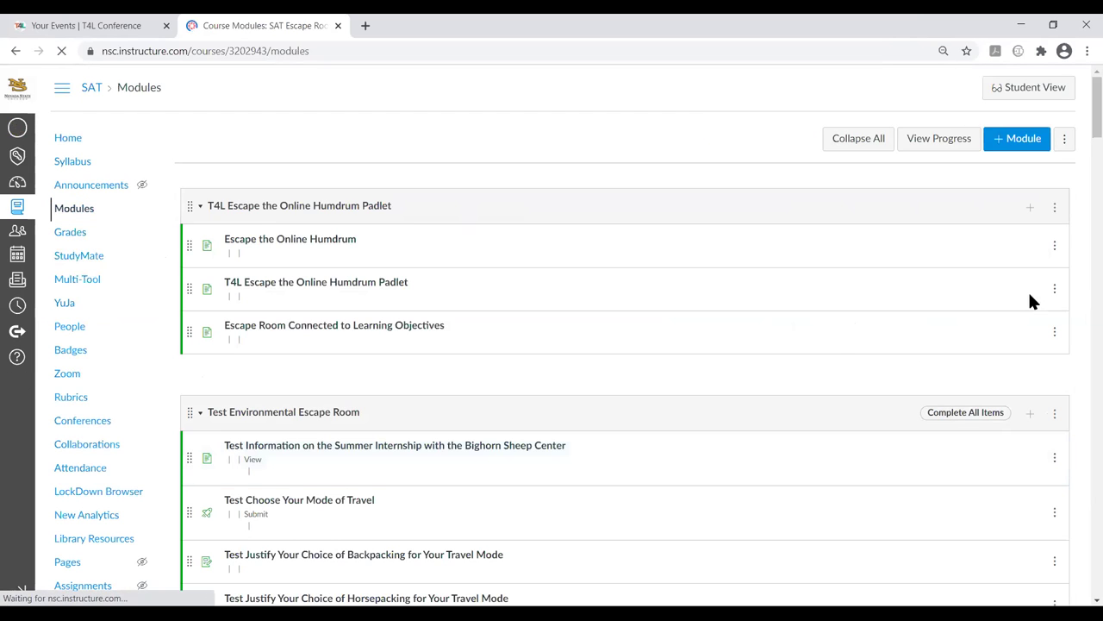
{"action": "scroll", "coordinate": [1076, 174], "scroll_direction": "down", "scroll_amount": 4}
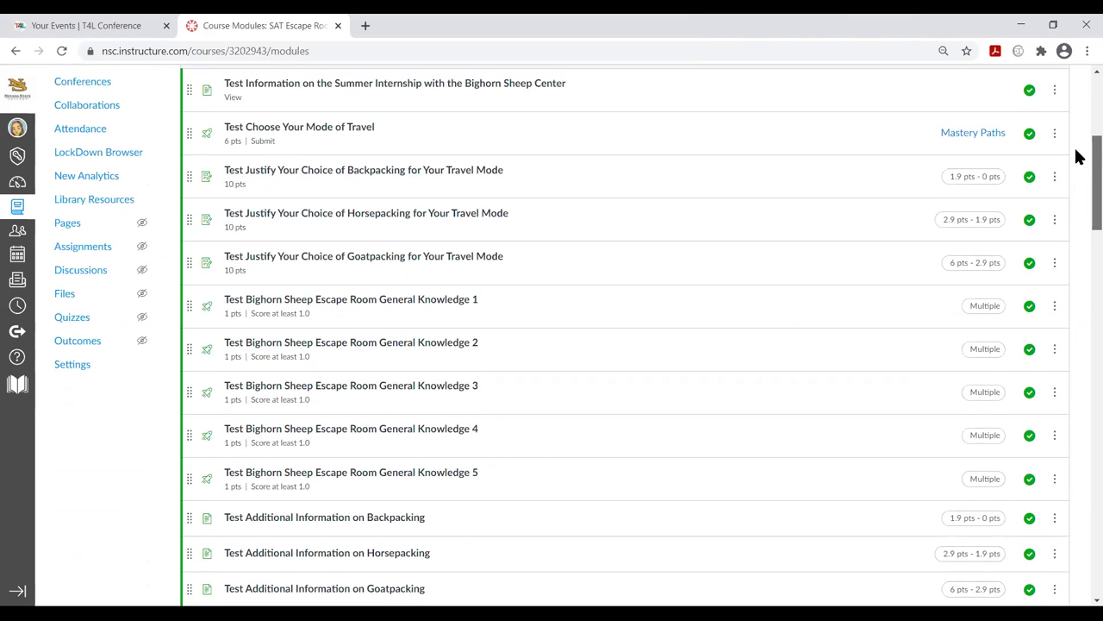
{"action": "scroll", "coordinate": [741, 258], "scroll_direction": "up", "scroll_amount": 2}
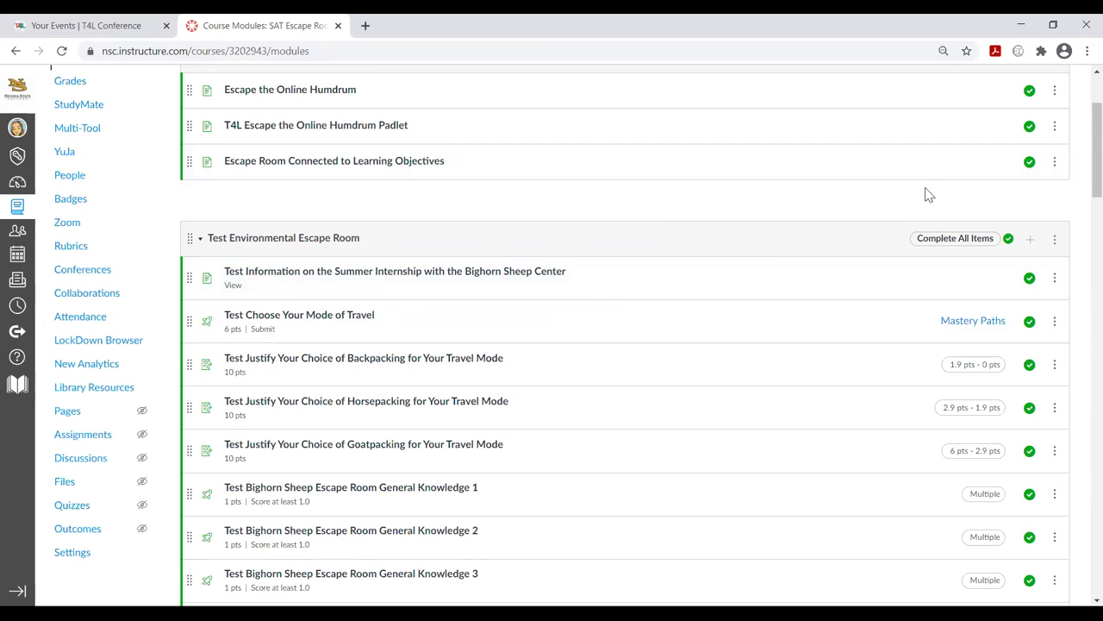
{"action": "scroll", "coordinate": [1078, 167], "scroll_direction": "up", "scroll_amount": 2}
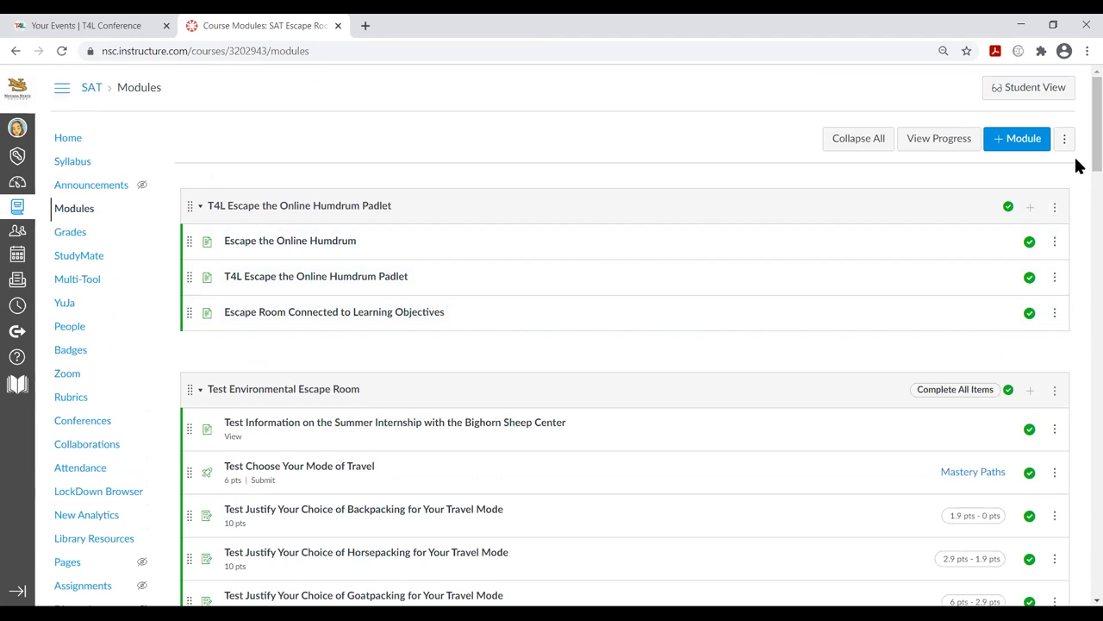
{"action": "scroll", "coordinate": [421, 327], "scroll_direction": "down", "scroll_amount": 3}
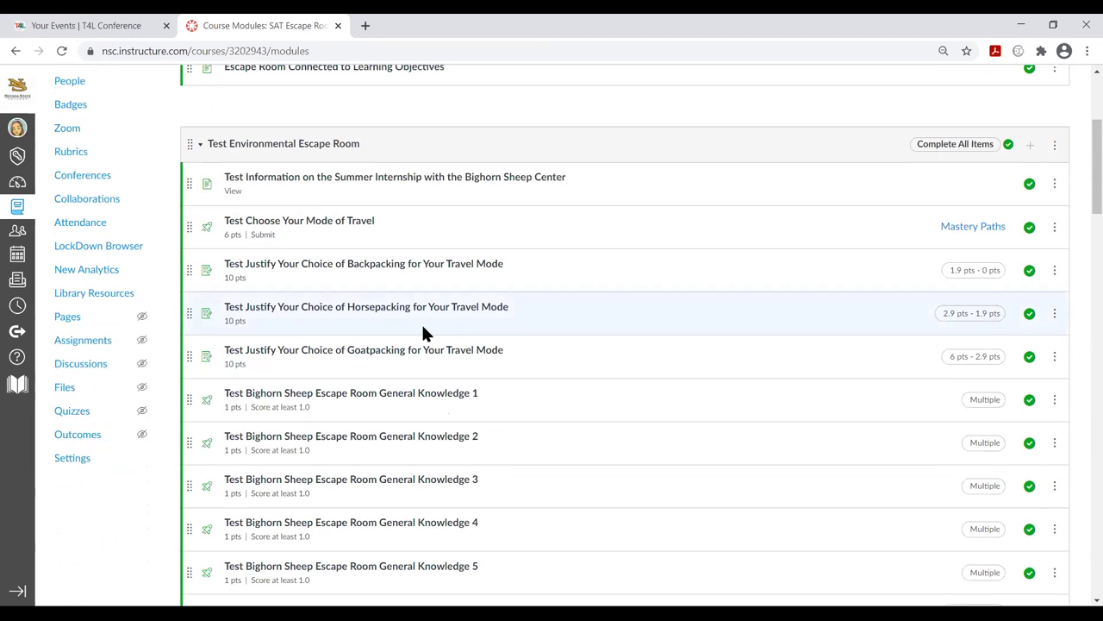
Open the feature options in the course settings and check the state of Mastery Paths
{"action": "left_click", "coordinate": [73, 460]}
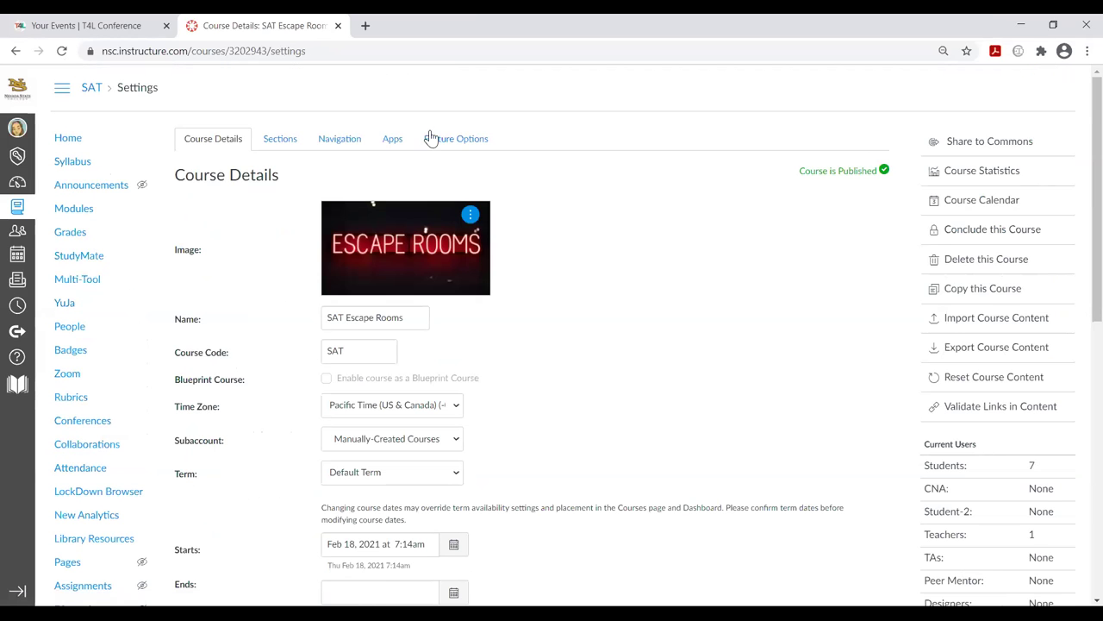
{"action": "left_click", "coordinate": [450, 138]}
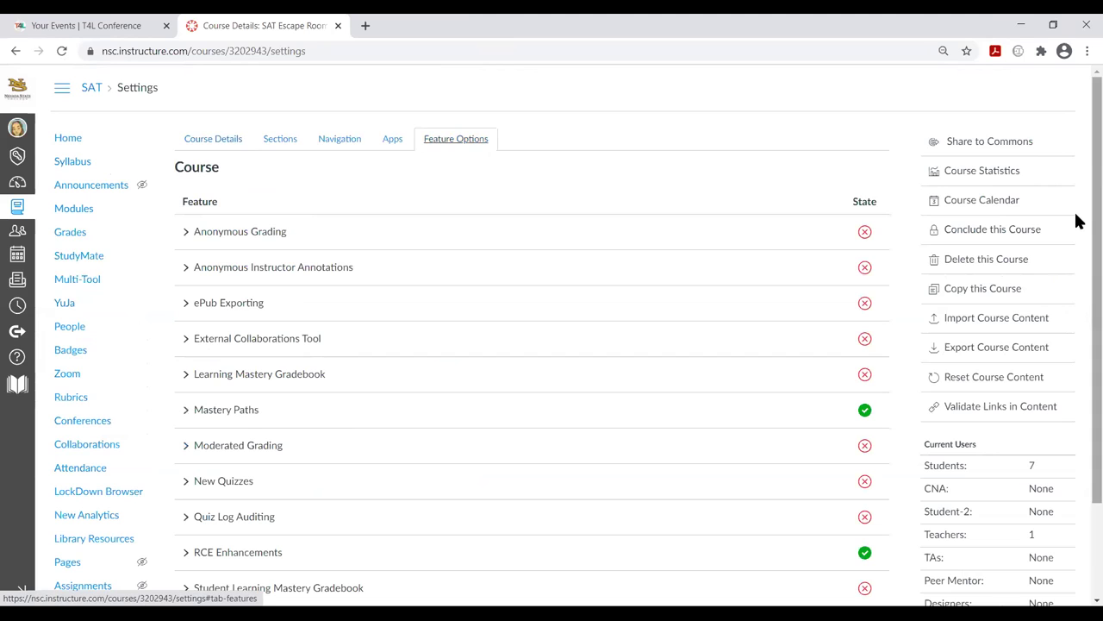
{"action": "scroll", "coordinate": [1075, 250], "scroll_direction": "down", "scroll_amount": 2}
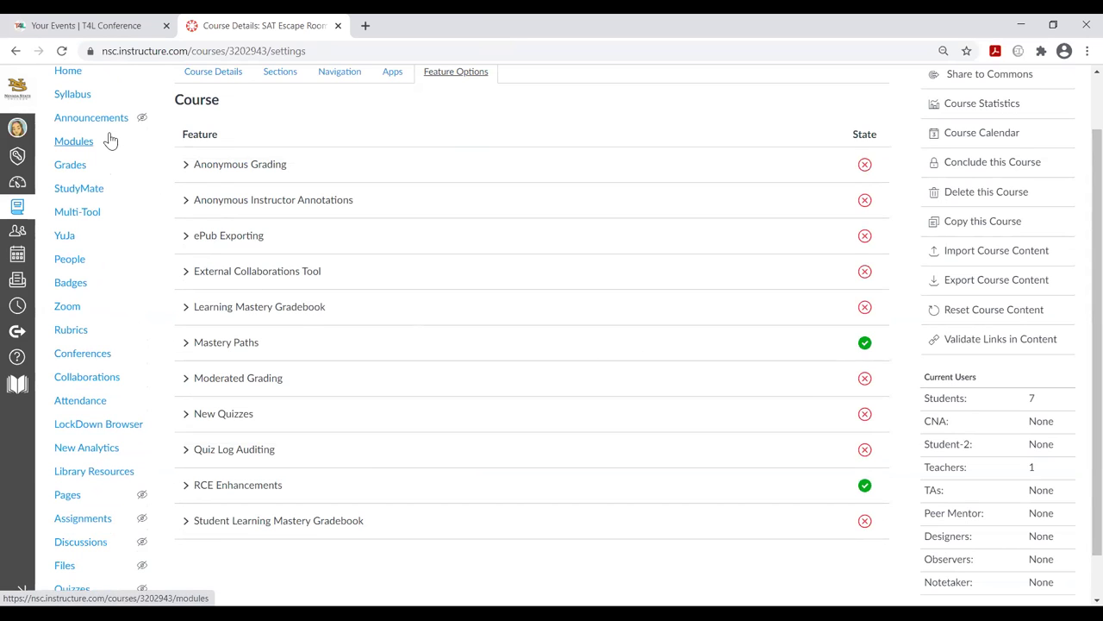
Open the Test Choose Your Mode of Travel quiz from the course modules for editing
{"action": "left_click", "coordinate": [69, 148]}
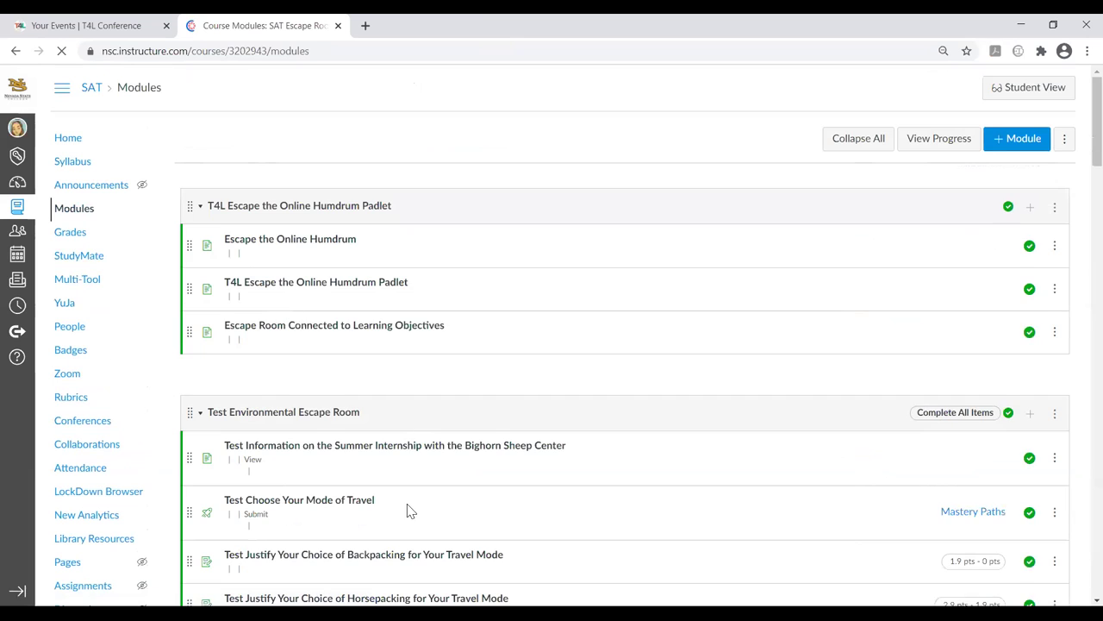
{"action": "left_click", "coordinate": [302, 466]}
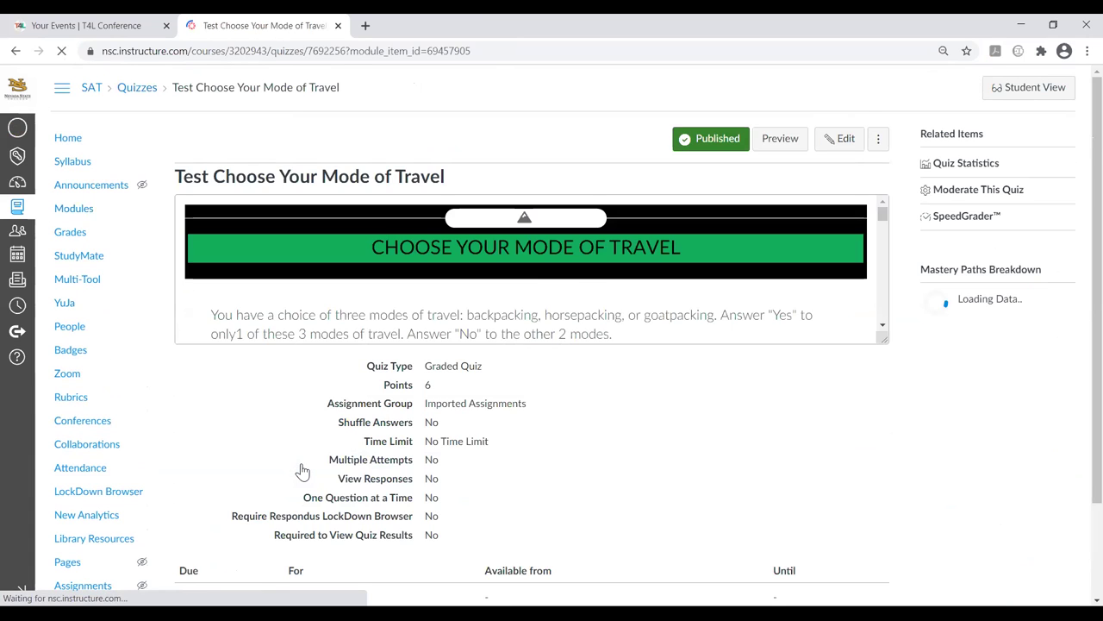
{"action": "left_click", "coordinate": [839, 140]}
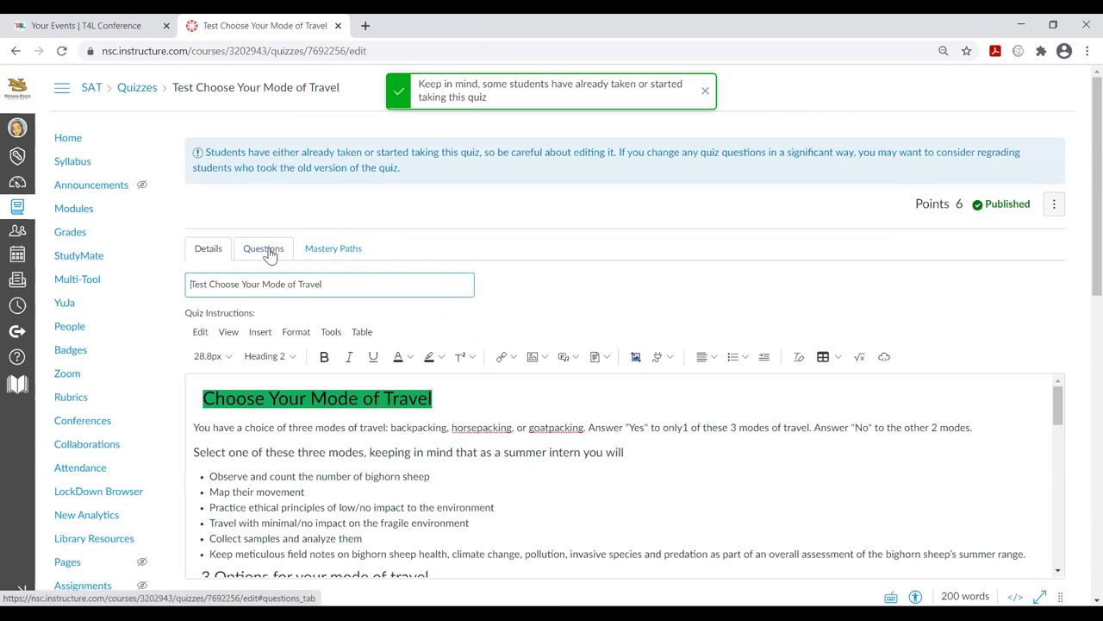
Review the quiz's backpacking, horsepacking and goatpacking questions and their point values
{"action": "left_click", "coordinate": [270, 252]}
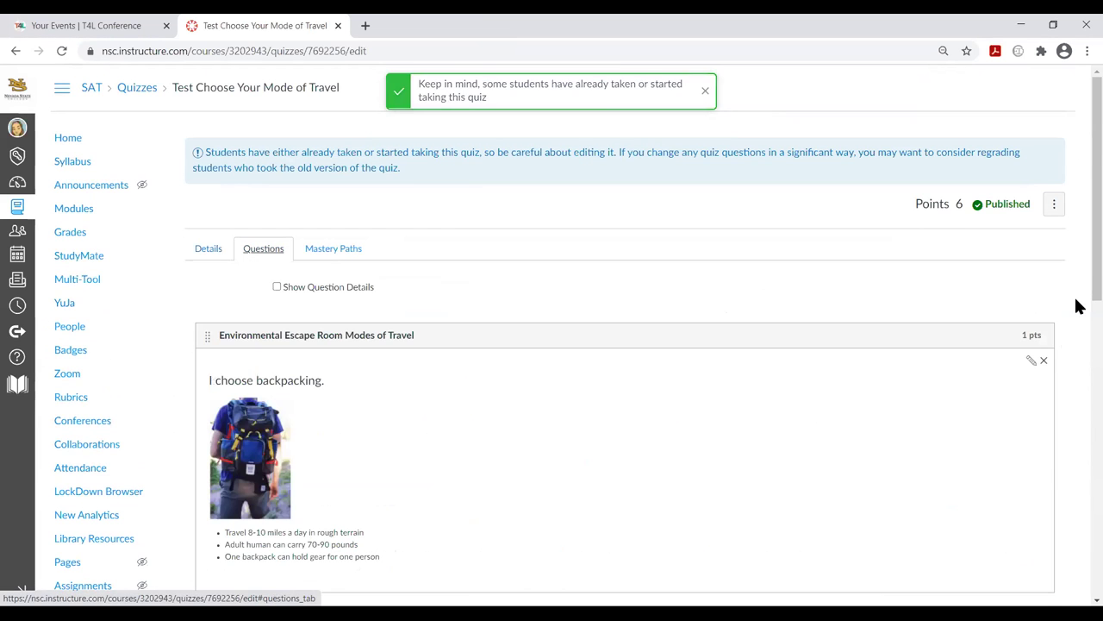
{"action": "scroll", "coordinate": [1079, 336], "scroll_direction": "down", "scroll_amount": 1}
{"action": "scroll", "coordinate": [1079, 336], "scroll_direction": "down", "scroll_amount": 6}
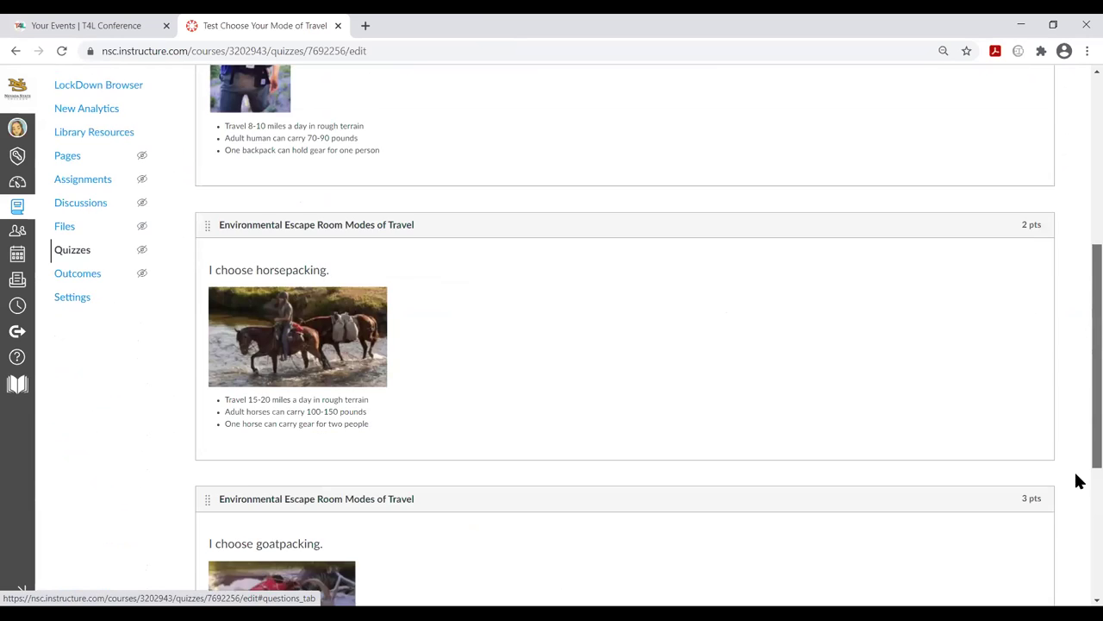
{"action": "scroll", "coordinate": [1077, 362], "scroll_direction": "up", "scroll_amount": 8}
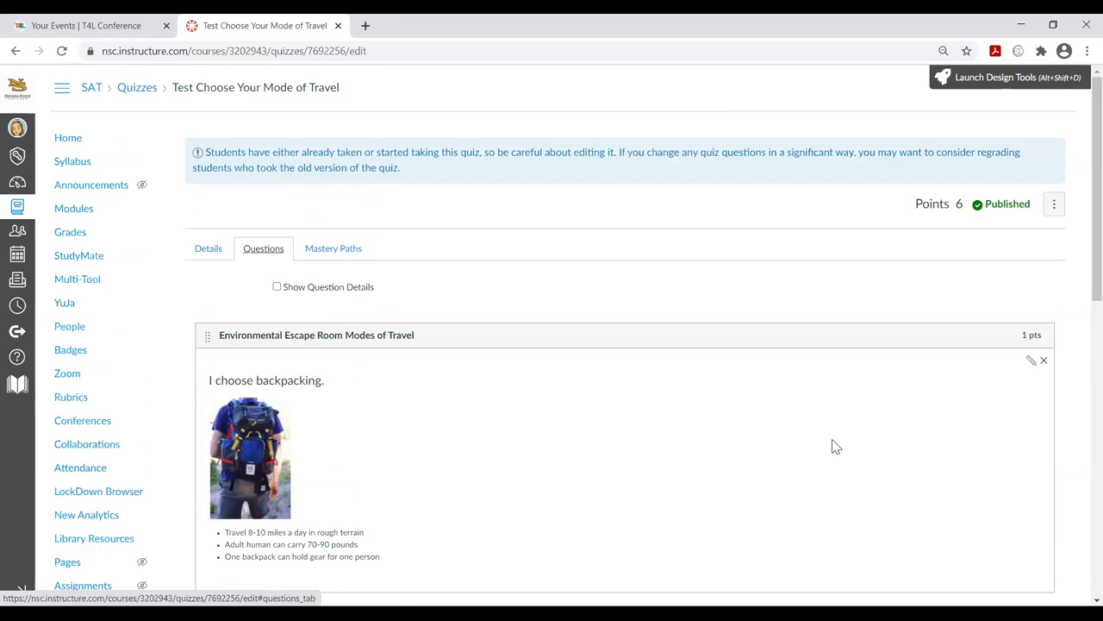
Show the quiz's Mastery Paths and examine the full assignment sequence for the goatpacking, horsepacking and backpacking score ranges
{"action": "left_click", "coordinate": [333, 251]}
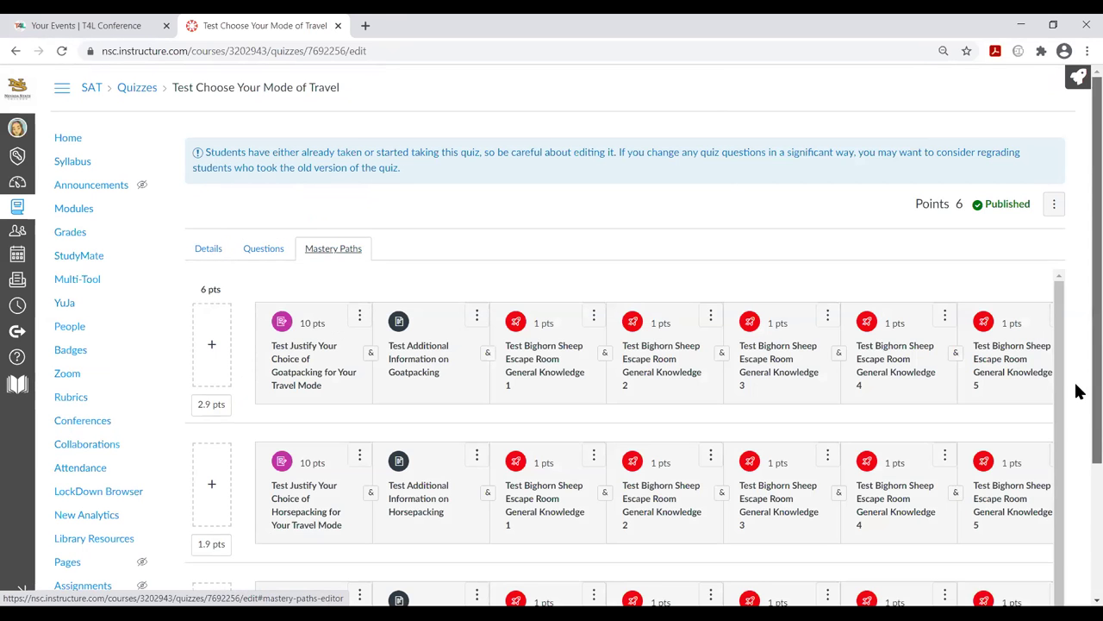
{"action": "scroll", "coordinate": [1079, 392], "scroll_direction": "down", "scroll_amount": 3}
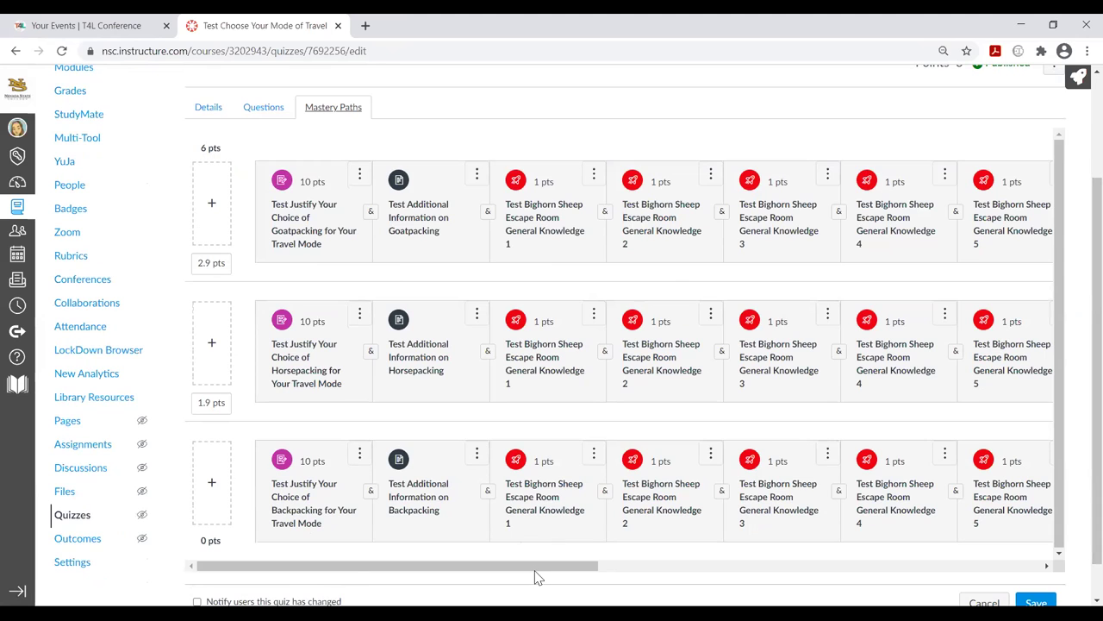
{"action": "left_click_drag", "start_coordinate": [561, 569], "coordinate": [663, 587]}
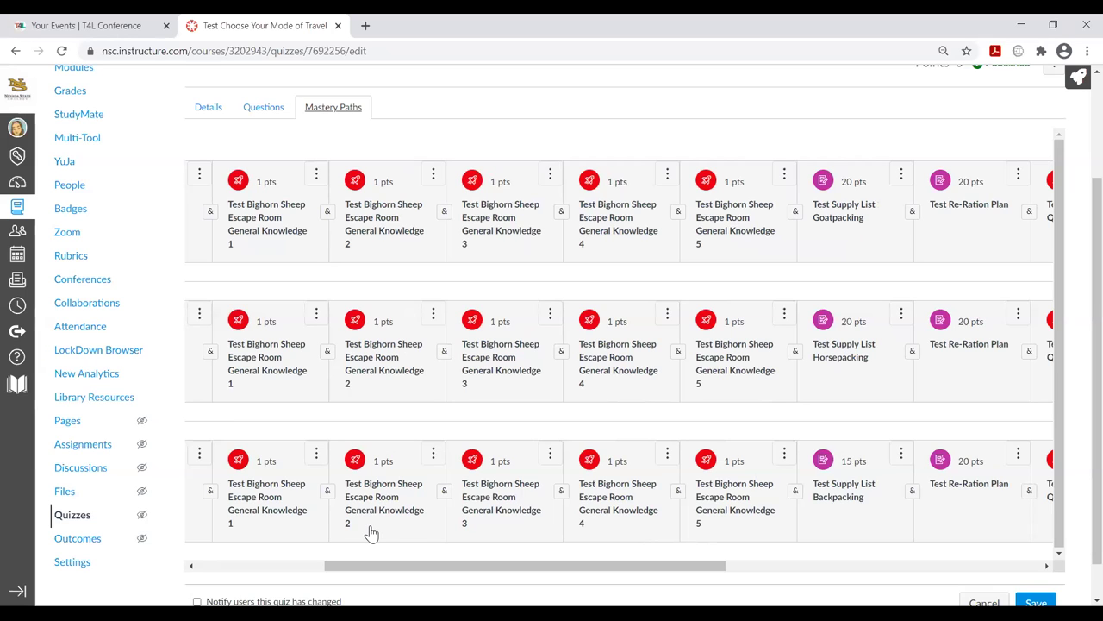
{"action": "left_click_drag", "start_coordinate": [458, 563], "coordinate": [547, 577]}
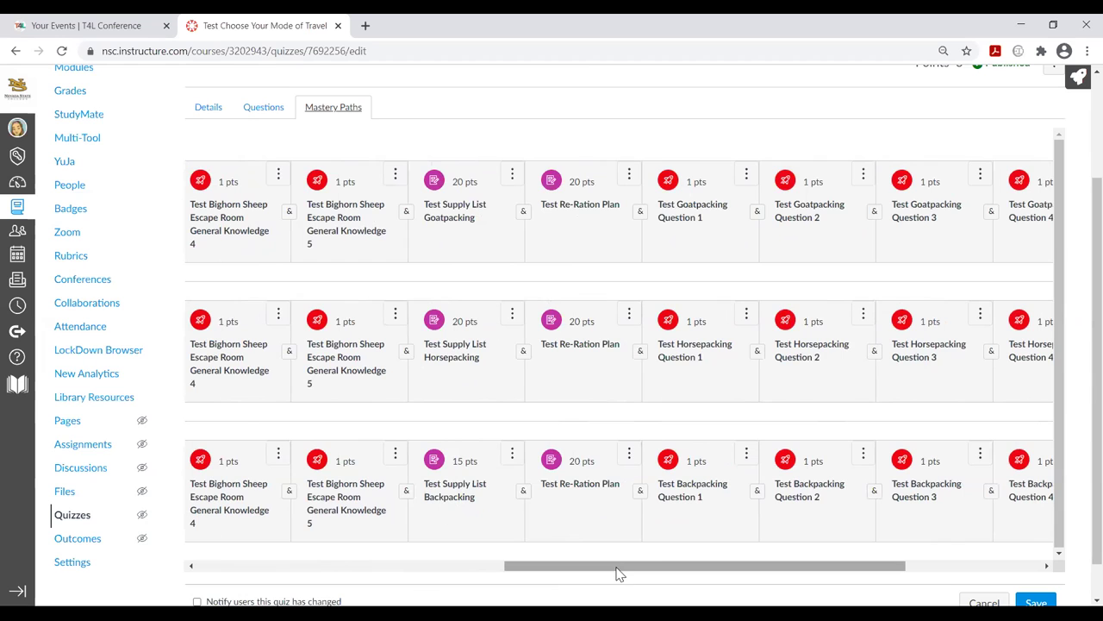
{"action": "left_click_drag", "start_coordinate": [618, 569], "coordinate": [734, 572]}
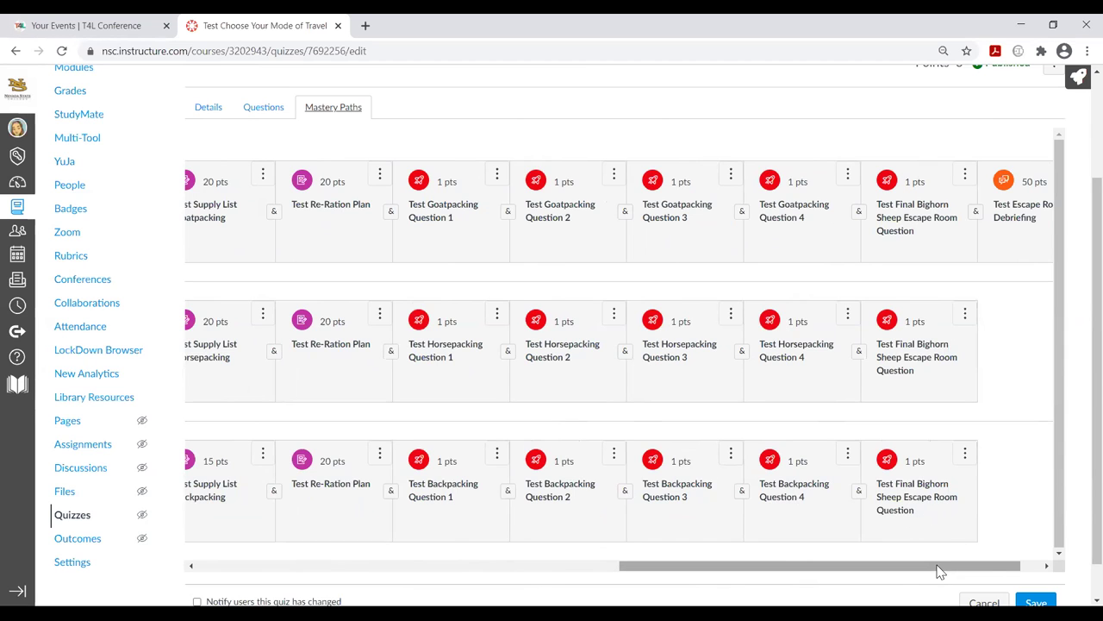
{"action": "left_click_drag", "start_coordinate": [940, 572], "coordinate": [493, 575]}
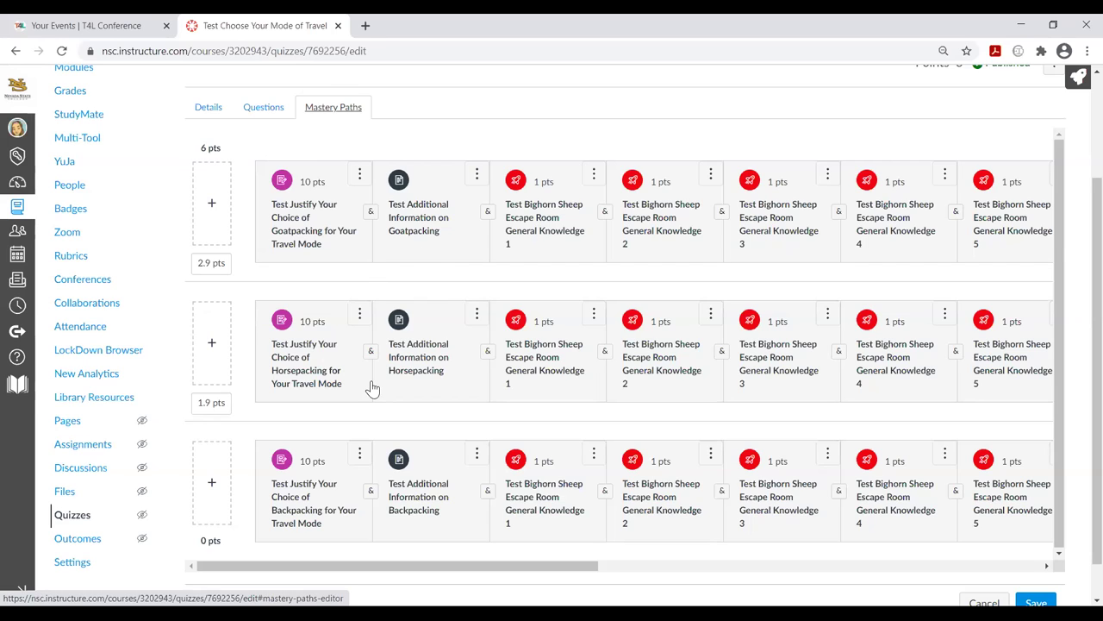
{"action": "left_click_drag", "start_coordinate": [627, 579], "coordinate": [377, 529]}
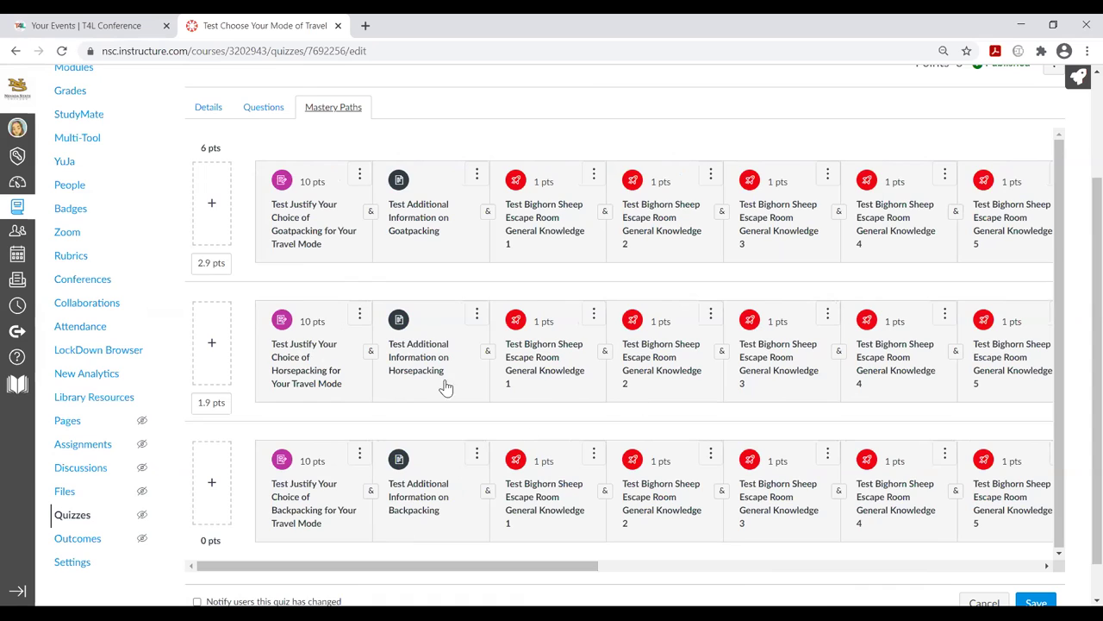